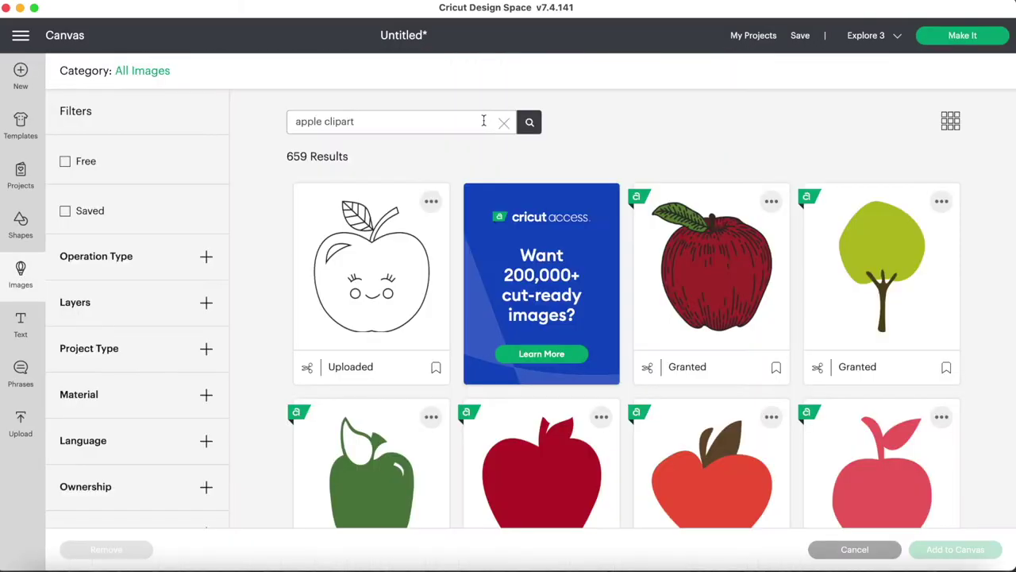
# Step: Search for 'boat', place the sailboat right of the apple, and send it one layer backward
pyautogui.write('boat')
pyautogui.press('Return')
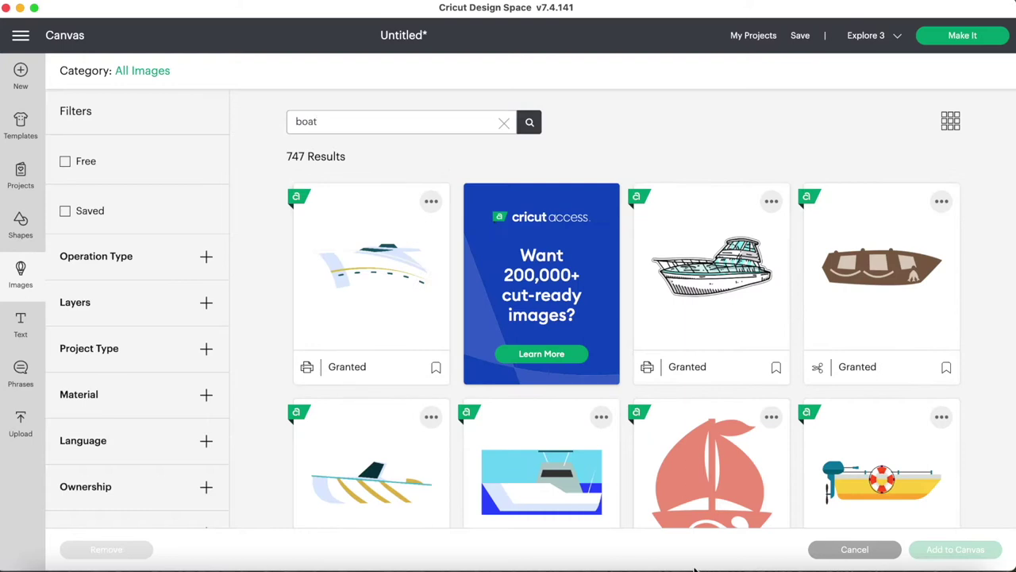
pyautogui.scroll(-5, 731, 369)
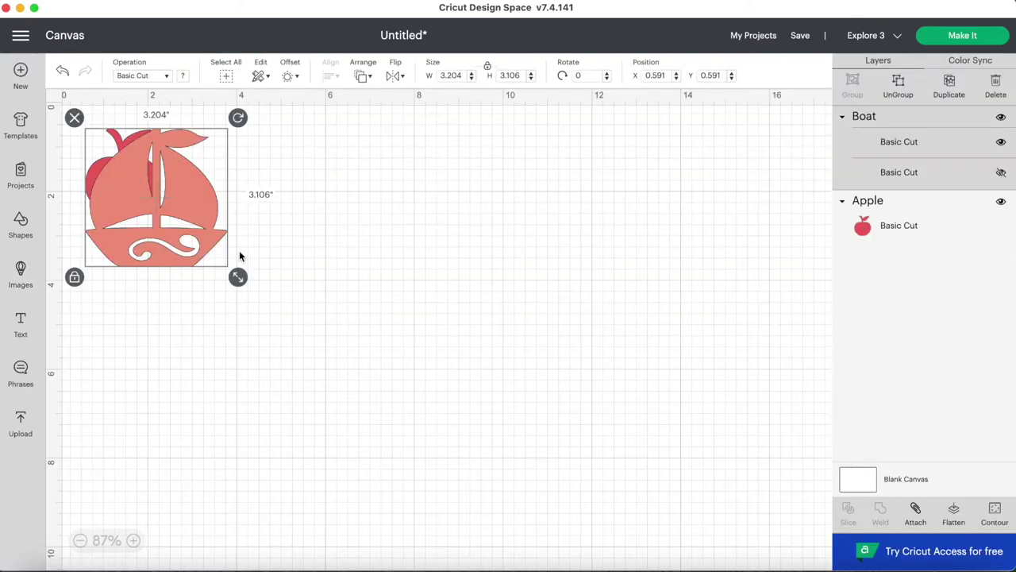
pyautogui.moveTo(240, 250); pyautogui.dragTo(346, 258)
pyautogui.rightClick(337, 259)
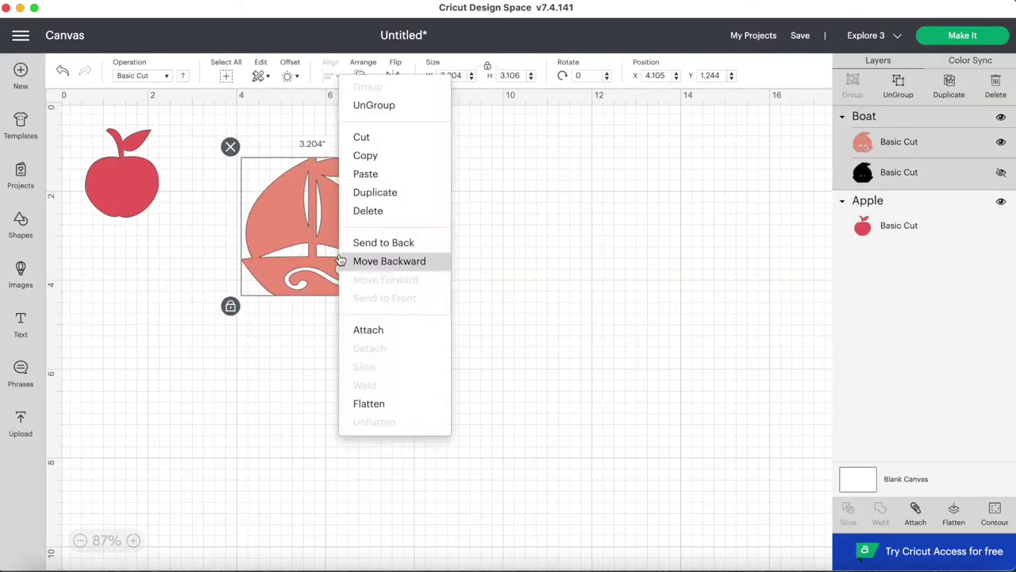
pyautogui.click(349, 260)
# Step: Hide the sailboat's inner cut details with Contour, then shrink it slightly and shift it left
pyautogui.click(995, 512)
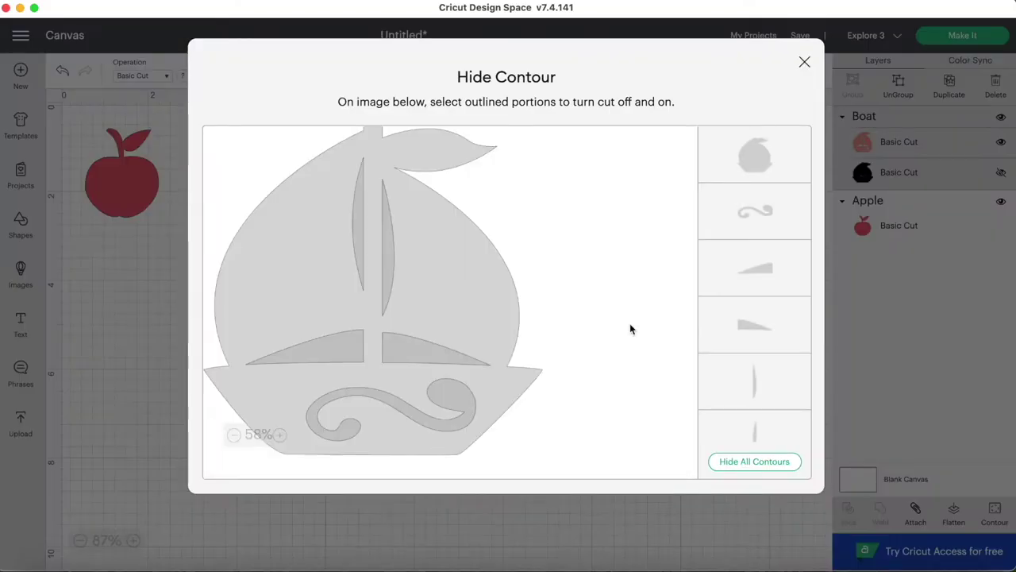
pyautogui.click(804, 63)
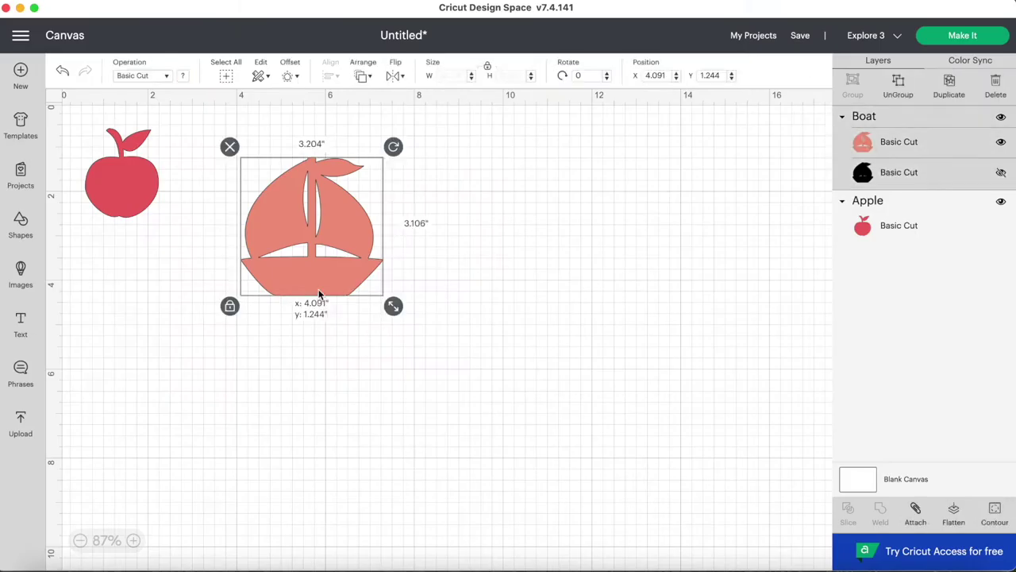
pyautogui.moveTo(393, 304); pyautogui.dragTo(341, 256)
pyautogui.moveTo(292, 224); pyautogui.dragTo(232, 201)
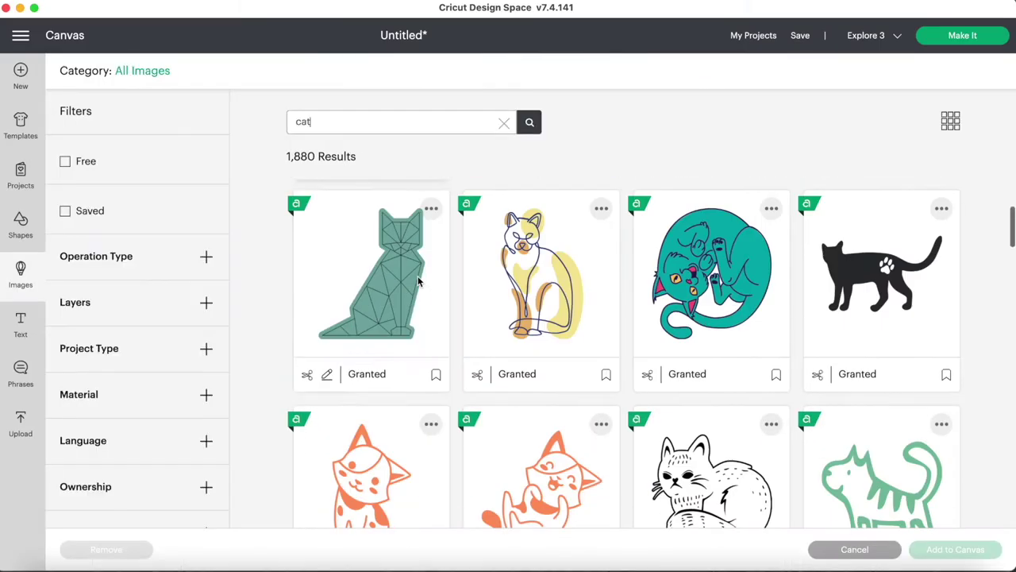
pyautogui.scroll(-10, 418, 281)
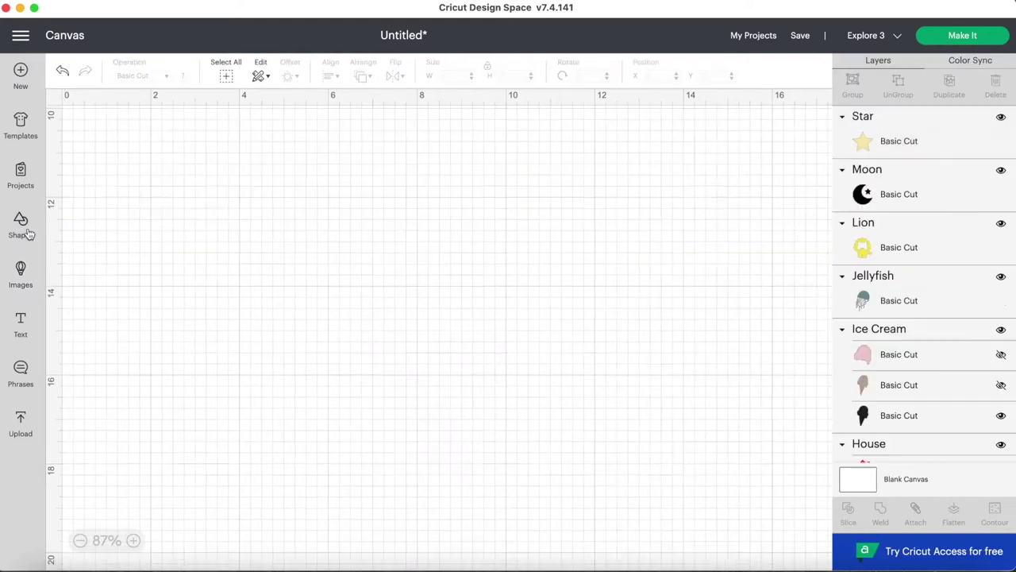
# Step: Add the cat, then a white portrait rounded-rectangle card about 4 × 2.7 in, duplicated twice
pyautogui.click(20, 226)
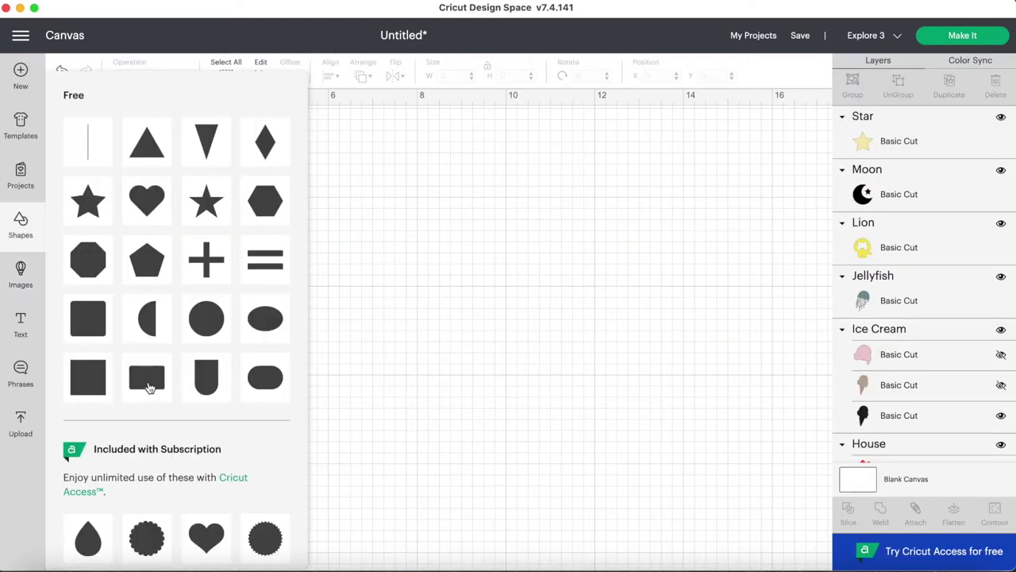
pyautogui.click(147, 386)
pyautogui.moveTo(261, 173); pyautogui.dragTo(215, 256)
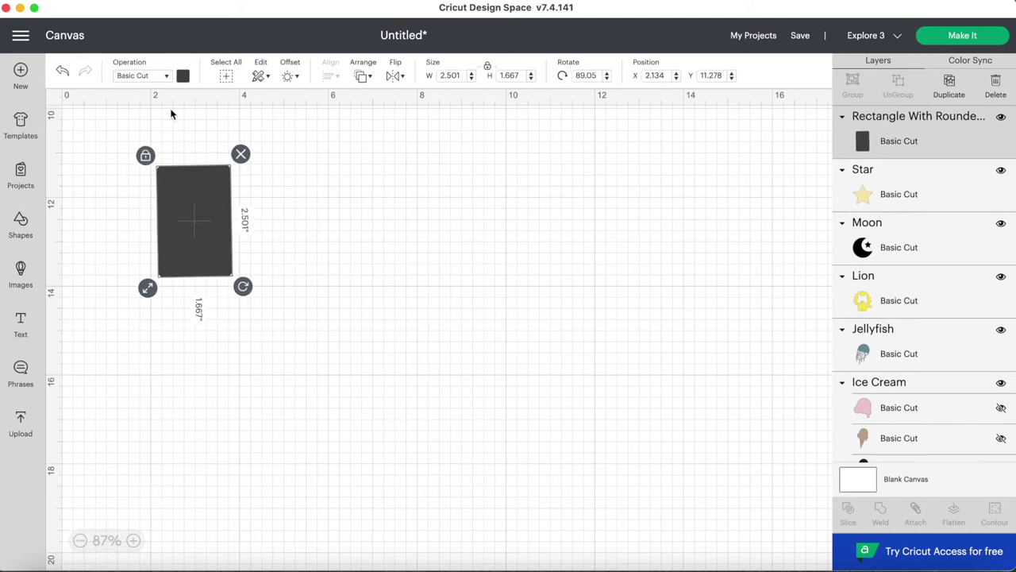
pyautogui.click(183, 76)
pyautogui.click(199, 172)
pyautogui.moveTo(146, 287); pyautogui.dragTo(100, 333)
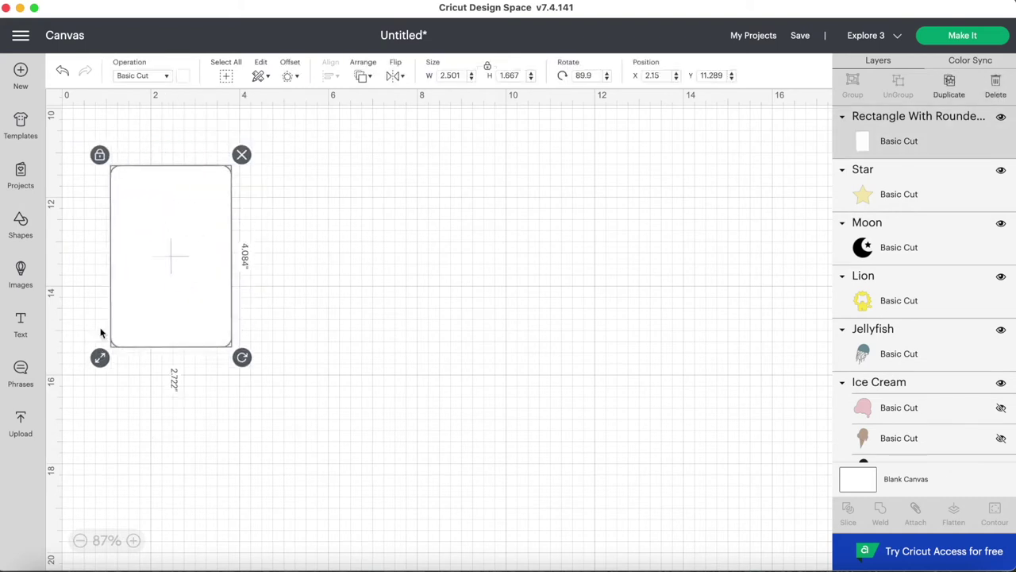
pyautogui.moveTo(163, 275); pyautogui.dragTo(170, 311)
pyautogui.press('super+d')
pyautogui.press('super+d')
pyautogui.press('super+d')
pyautogui.press('super+d')
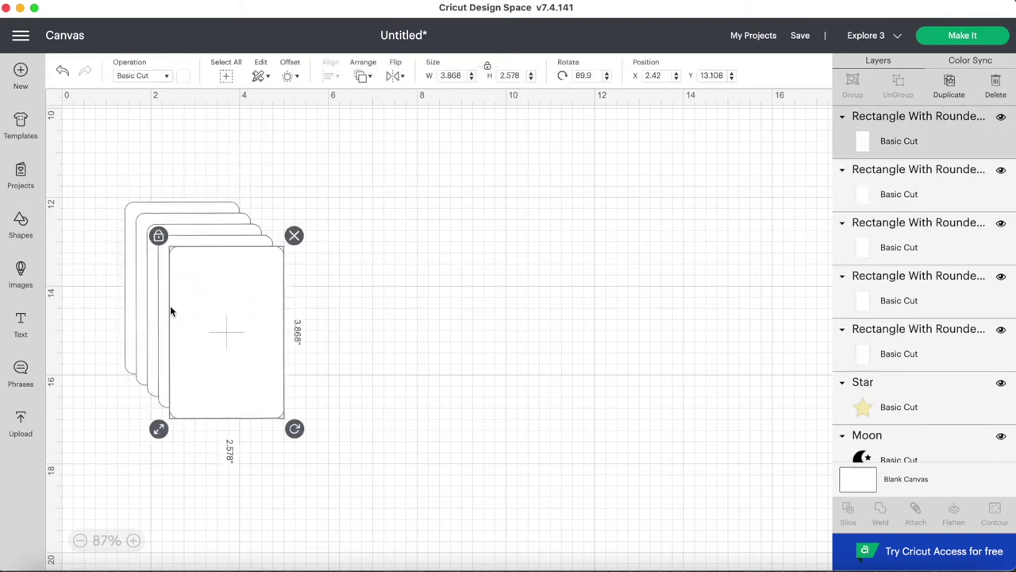
pyautogui.press('super+d')
pyautogui.press('super+d')
pyautogui.press('super+d')
pyautogui.press('super+d')
pyautogui.press('super+d')
pyautogui.scroll(-10, 318, 305)
# Step: Add 'ABCDEFG' text in Arial Rounded MT Bold, size 50, enlarged across the top card
pyautogui.click(20, 325)
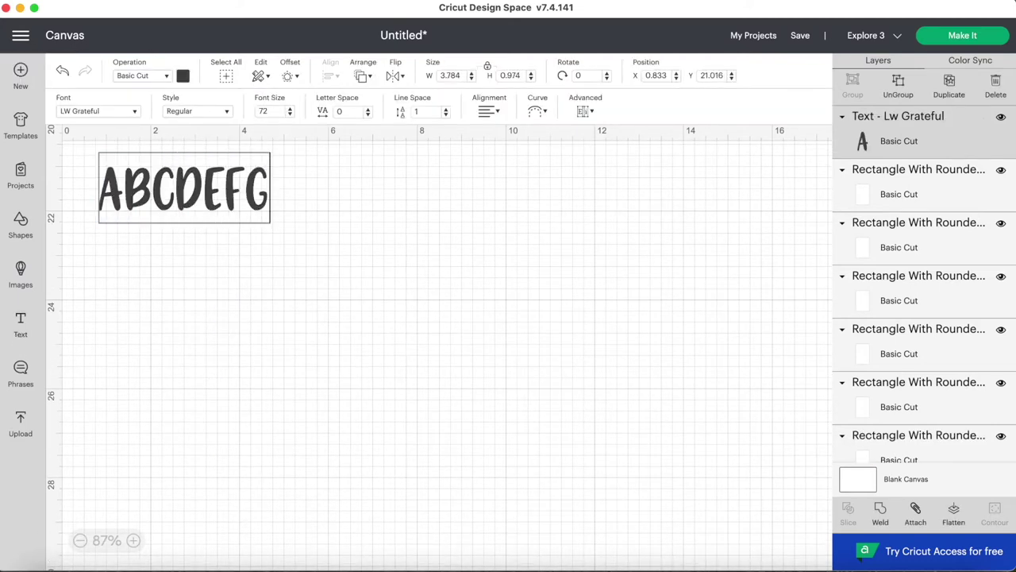
pyautogui.click(136, 112)
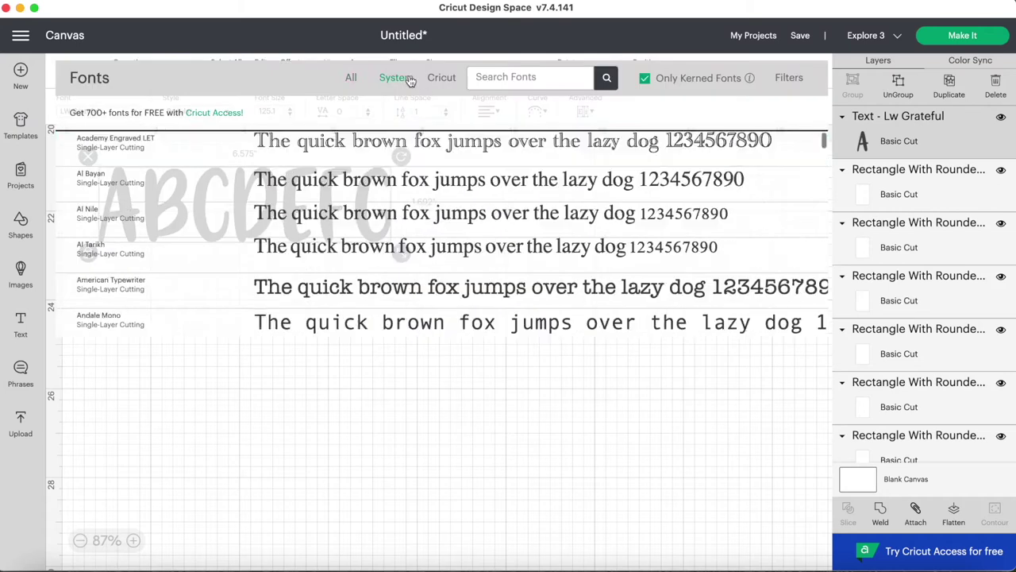
pyautogui.click(401, 210)
pyautogui.click(103, 110)
pyautogui.click(182, 288)
pyautogui.doubleClick(270, 110)
pyautogui.write('50')
pyautogui.press('Return')
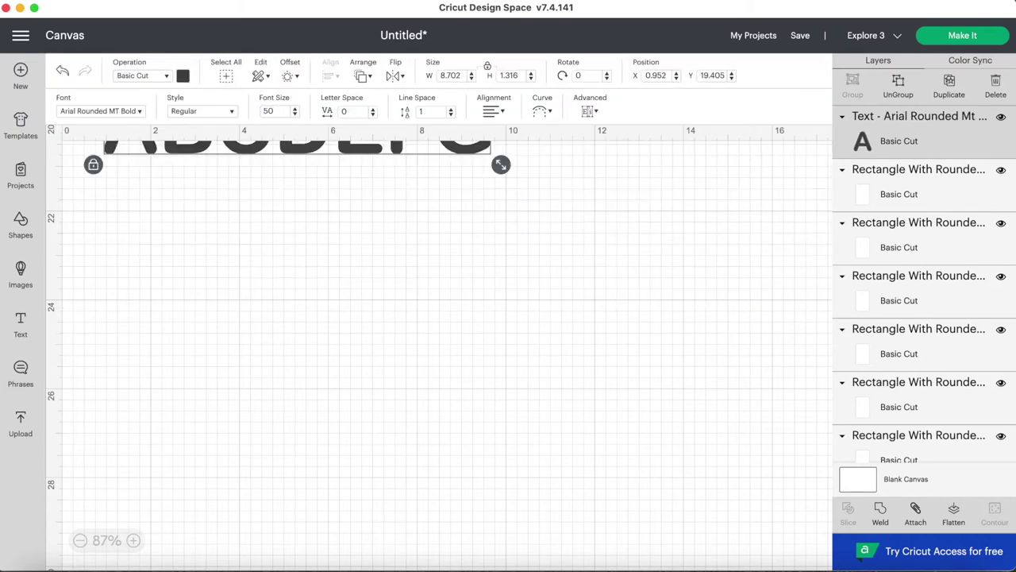
pyautogui.scroll(5, 317, 425)
pyautogui.moveTo(317, 425); pyautogui.dragTo(457, 230)
pyautogui.moveTo(640, 245); pyautogui.dragTo(841, 278)
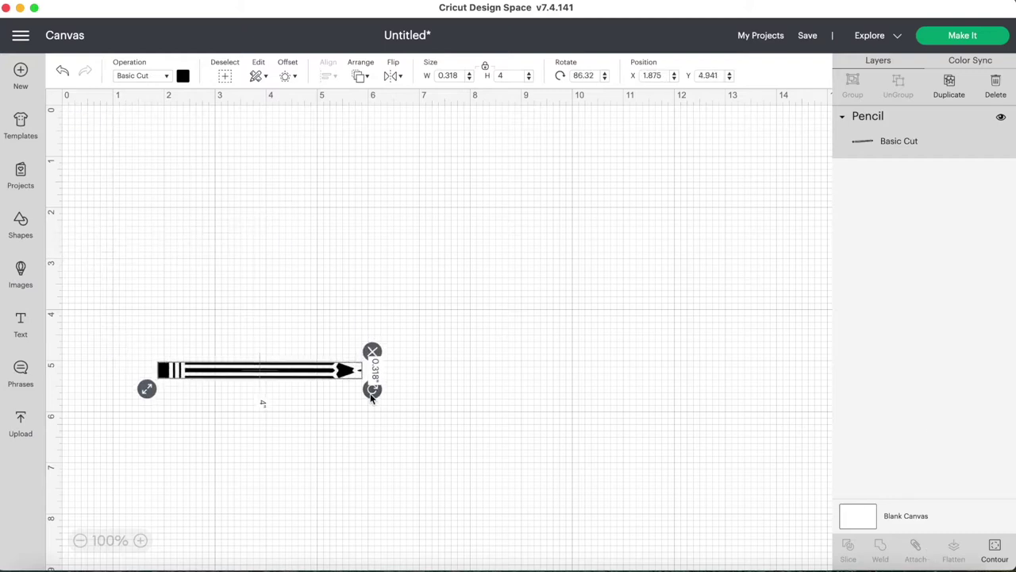
# Step: Level the pencil, duplicate it, and add the word 'READY' at the upper left
pyautogui.moveTo(371, 397); pyautogui.dragTo(372, 392)
pyautogui.moveTo(253, 382)
pyautogui.mouseDown()
pyautogui.moveTo(205, 395)
pyautogui.moveTo(488, 402)
pyautogui.mouseUp()
pyautogui.press('super+d')
pyautogui.click(21, 325)
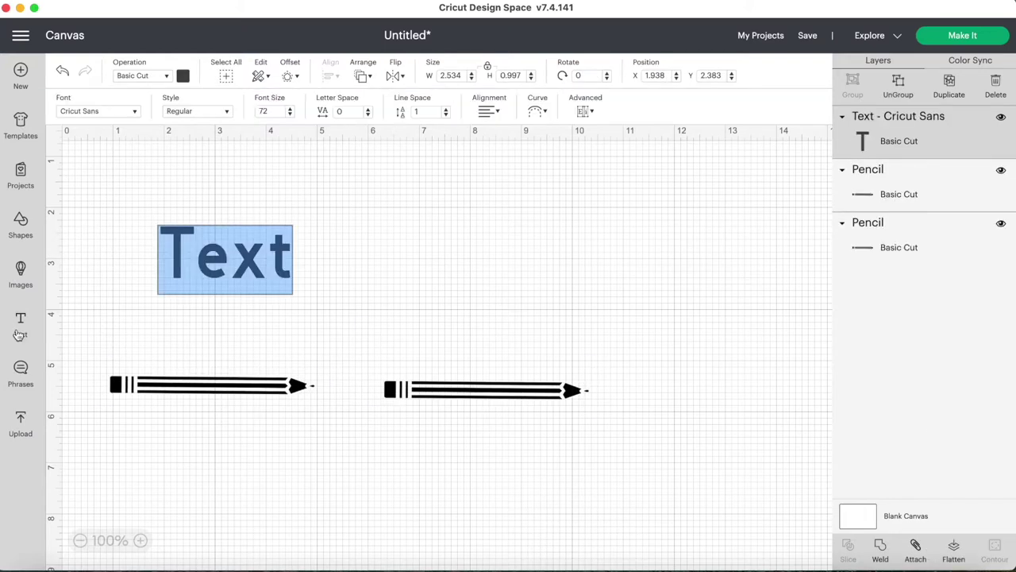
pyautogui.write('READY')
pyautogui.click(361, 276)
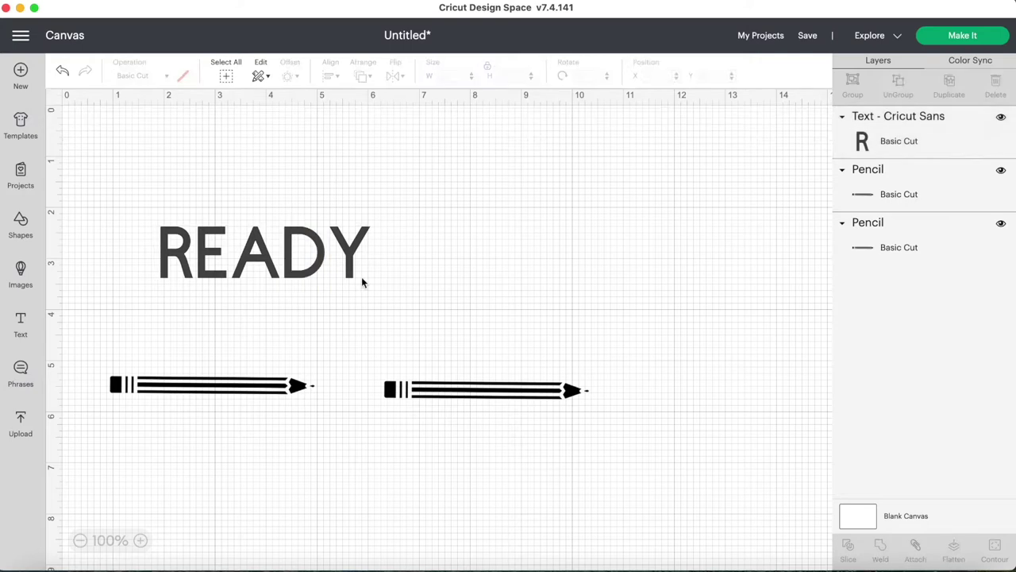
pyautogui.moveTo(262, 251); pyautogui.dragTo(216, 184)
# Step: Add 'WRITE' beneath 'to' and set the left pencil just under it
pyautogui.moveTo(207, 386); pyautogui.dragTo(205, 471)
pyautogui.moveTo(425, 389); pyautogui.dragTo(433, 474)
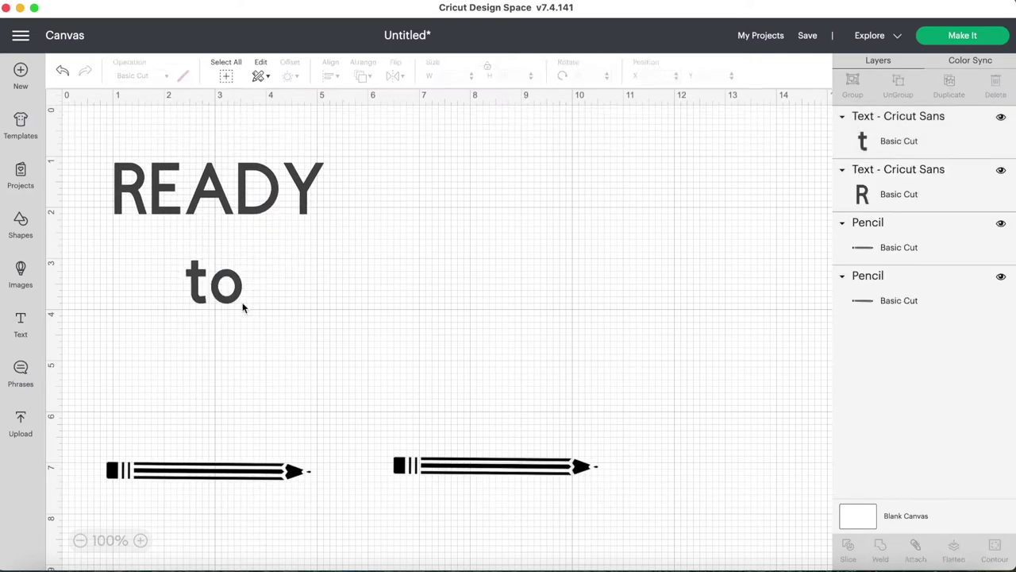
pyautogui.moveTo(234, 292); pyautogui.dragTo(234, 270)
pyautogui.click(21, 326)
pyautogui.write('WRITE')
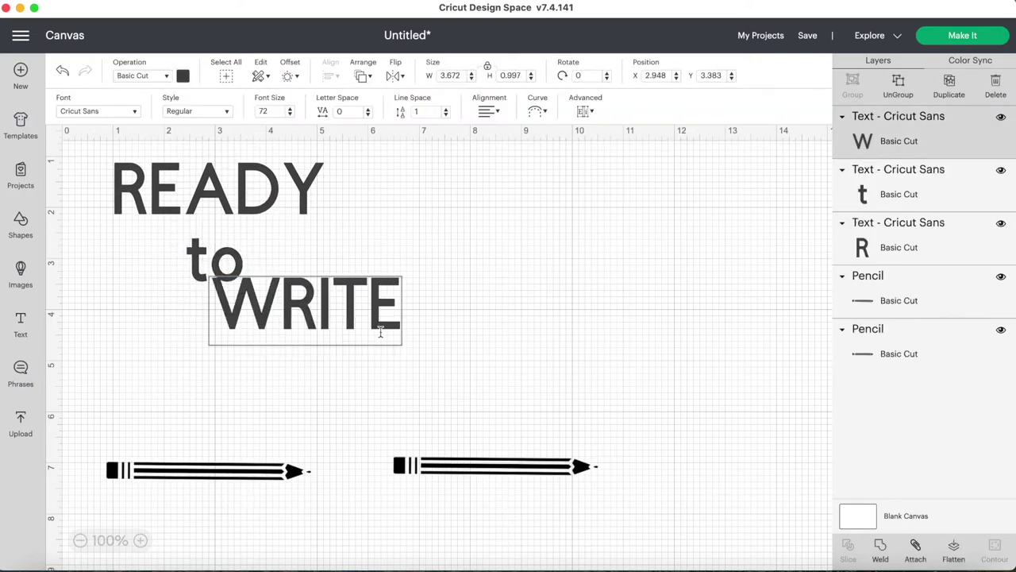
pyautogui.moveTo(379, 333); pyautogui.dragTo(292, 366)
pyautogui.moveTo(205, 468); pyautogui.dragTo(225, 401)
# Step: Add 'PLEASE' and 'sharpen' at the upper right with the right pencil beneath them
pyautogui.click(21, 326)
pyautogui.write('PLEASE')
pyautogui.moveTo(330, 335); pyautogui.dragTo(519, 195)
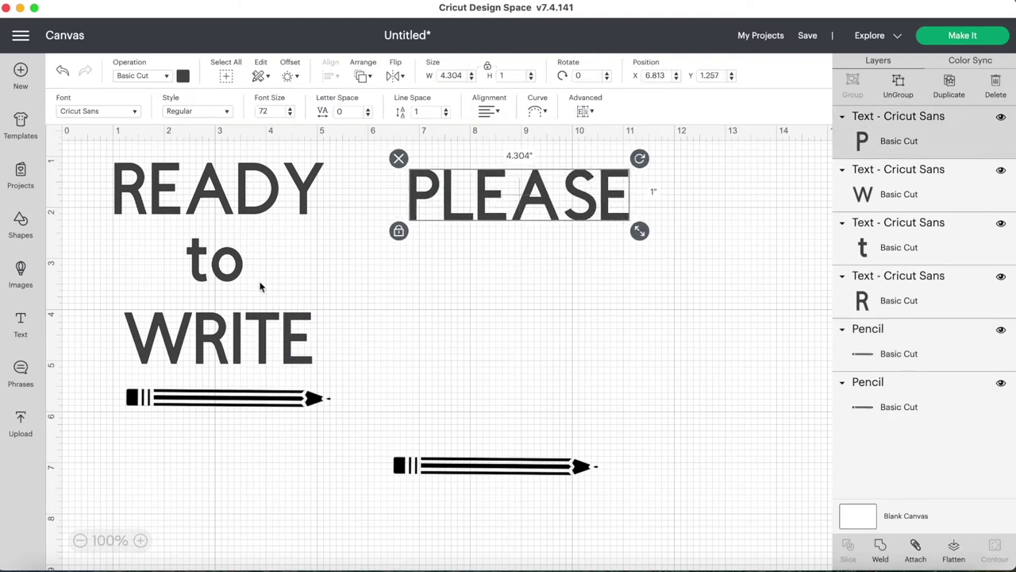
pyautogui.click(21, 325)
pyautogui.write('sharpen')
pyautogui.moveTo(368, 361); pyautogui.dragTo(520, 279)
pyautogui.moveTo(495, 466); pyautogui.dragTo(524, 360)
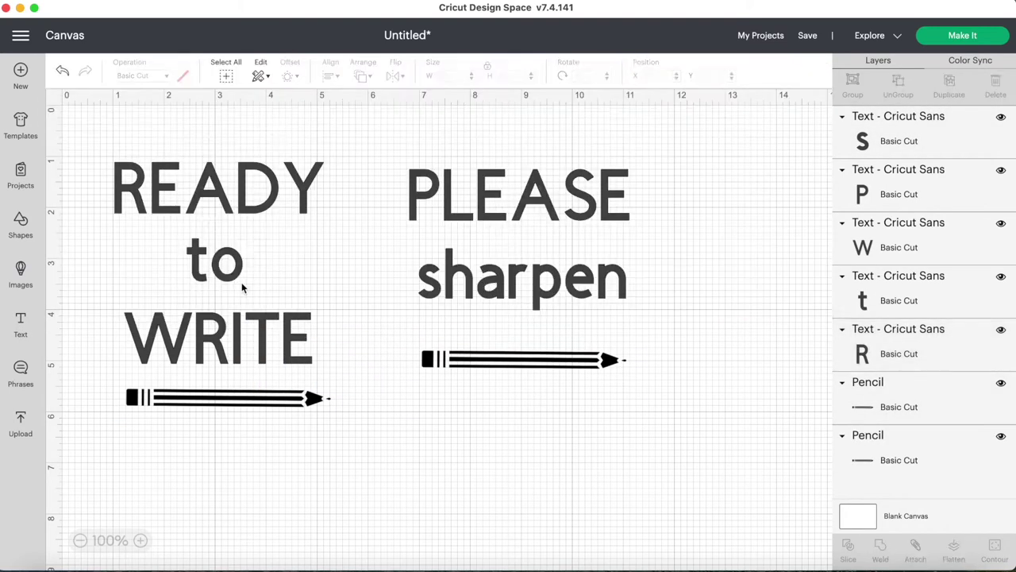
# Step: Choose DTC Porch Chair for READY and WRITE, nudging READY up and to the right
pyautogui.click(230, 260)
pyautogui.click(143, 111)
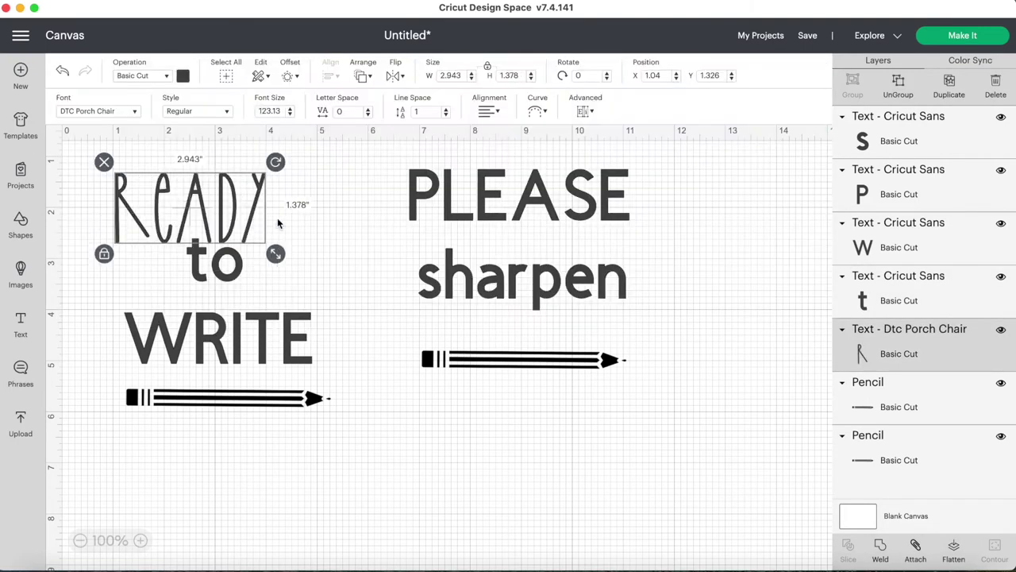
pyautogui.moveTo(236, 232); pyautogui.dragTo(266, 218)
pyautogui.click(218, 338)
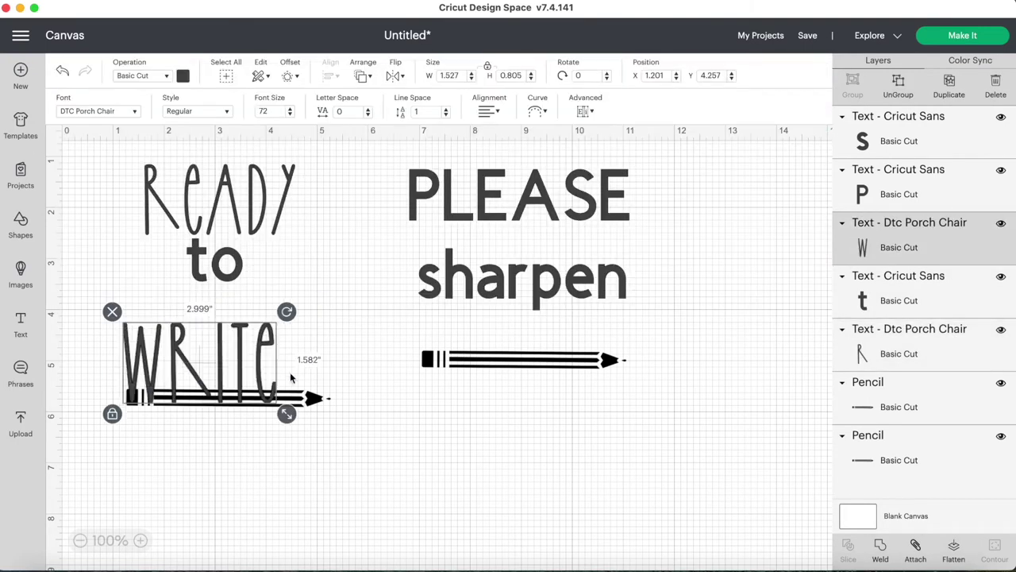
pyautogui.click(266, 219)
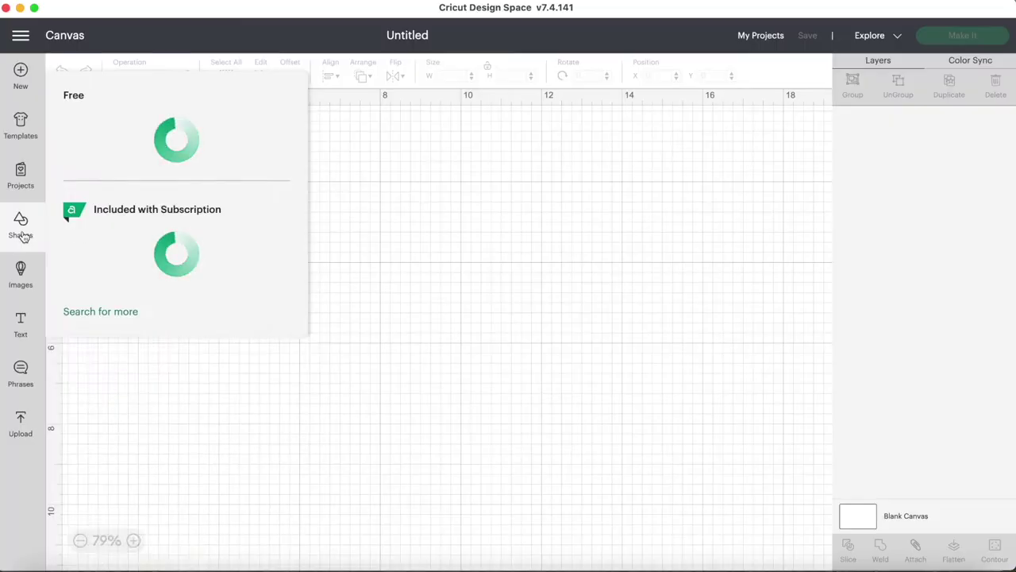
# Step: Add a pennant shape sized to about 5.3 × 8 in and colour it white
pyautogui.scroll(-4, 275, 393)
pyautogui.click(266, 422)
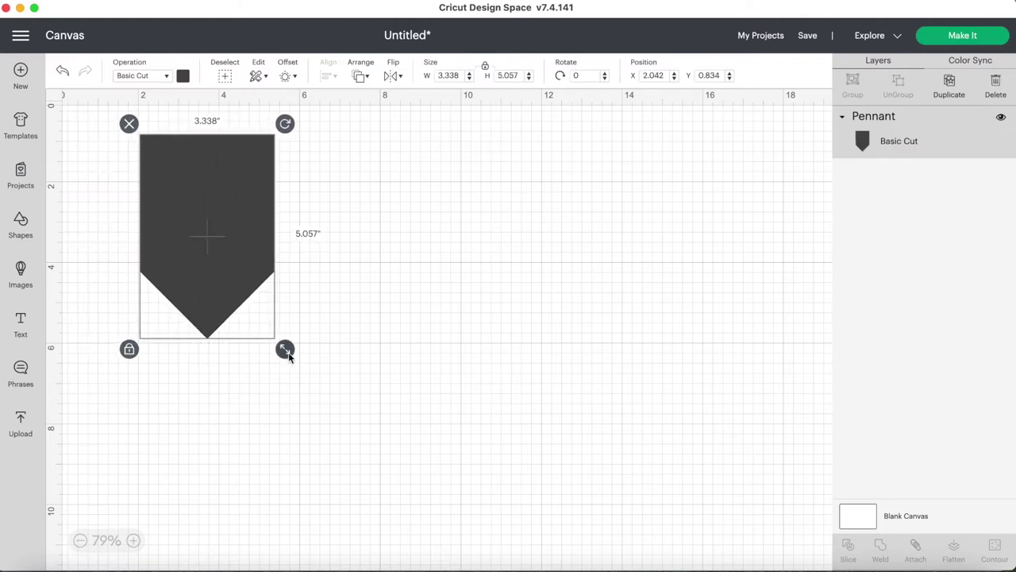
pyautogui.moveTo(284, 349); pyautogui.dragTo(368, 400)
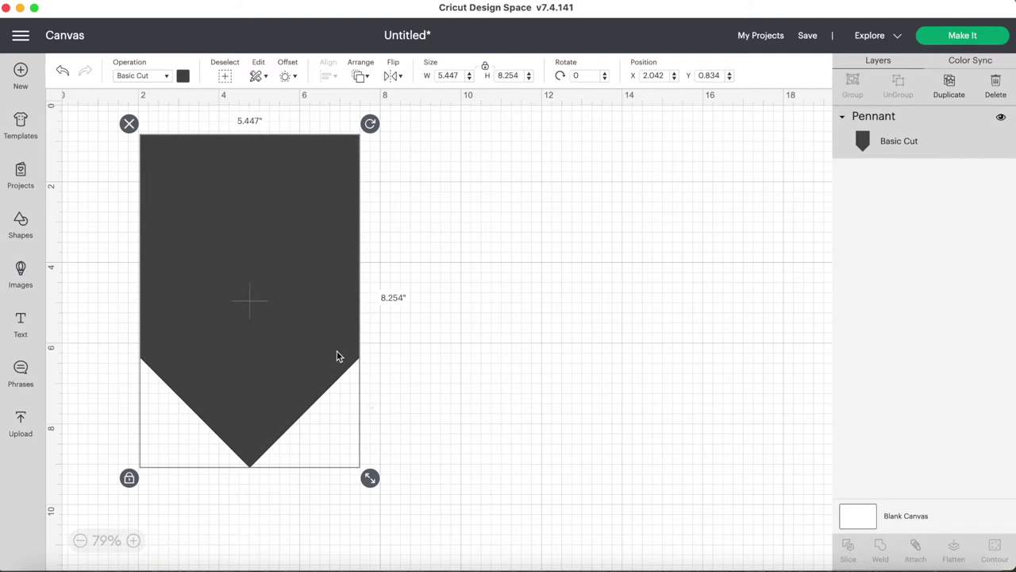
pyautogui.moveTo(370, 477); pyautogui.dragTo(367, 474)
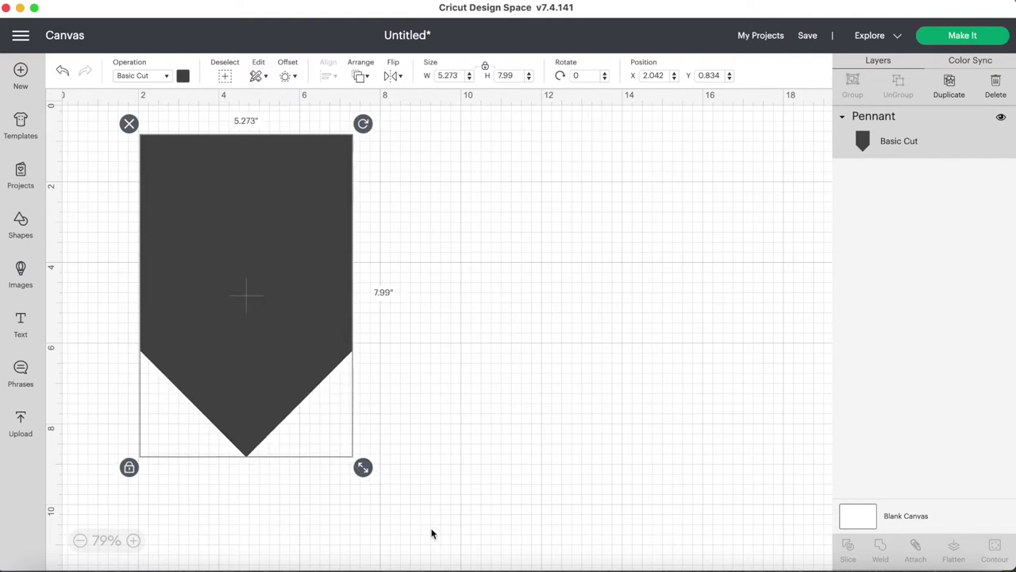
pyautogui.click(183, 75)
pyautogui.click(205, 195)
# Step: Duplicate the white pennant four times into a stack of offset copies
pyautogui.click(483, 300)
pyautogui.click(309, 291)
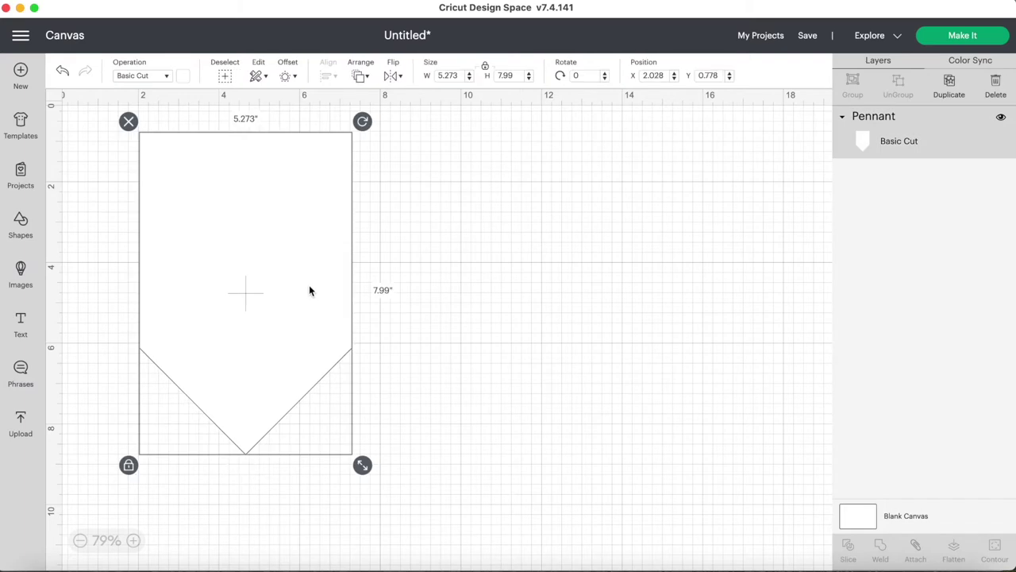
pyautogui.press('super+d')
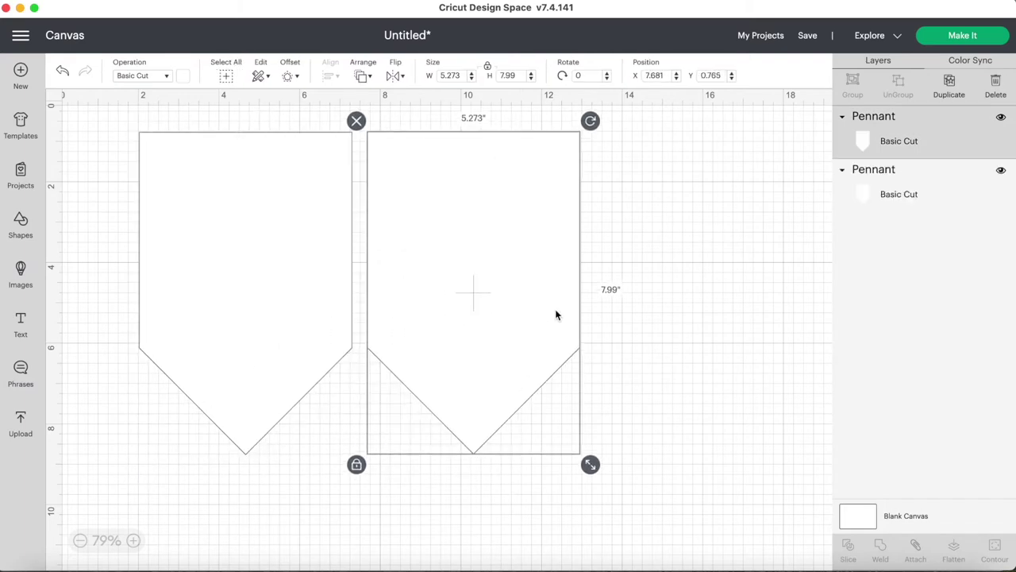
pyautogui.press('super+d')
pyautogui.press('super+d')
pyautogui.press('super+d')
pyautogui.press('super+d')
pyautogui.press('super+d')
pyautogui.press('super+d')
pyautogui.press('super+d')
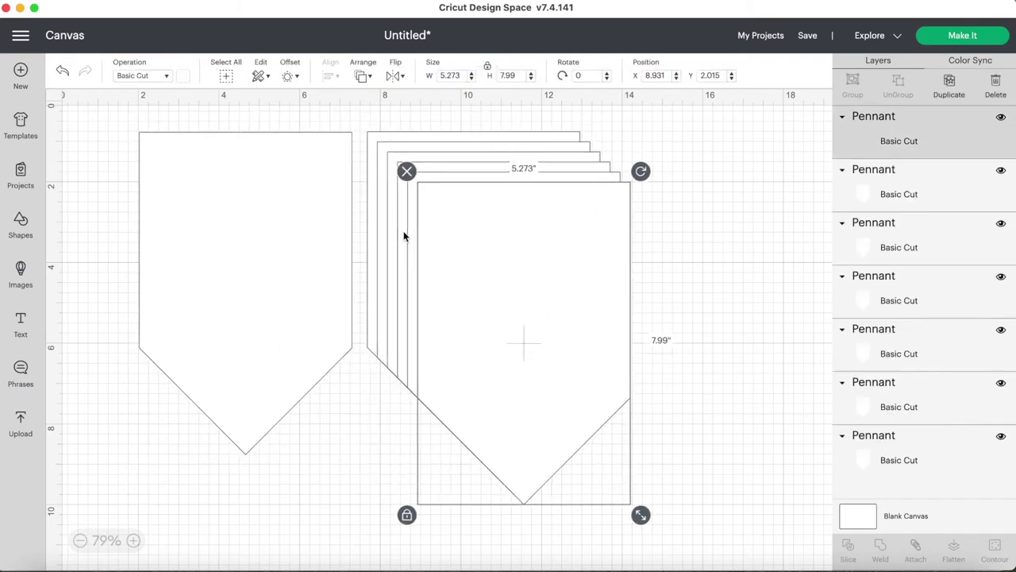
pyautogui.press('super+d')
pyautogui.press('super+d')
pyautogui.press('super+d')
pyautogui.press('super+d')
pyautogui.press('super+d')
pyautogui.press('super+d')
pyautogui.press('super+d')
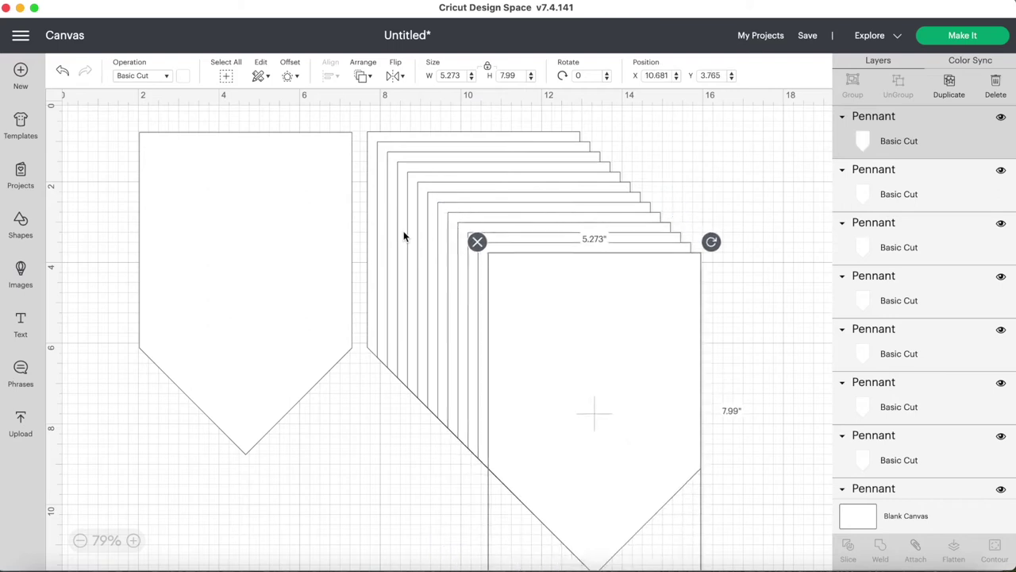
pyautogui.press('super+d')
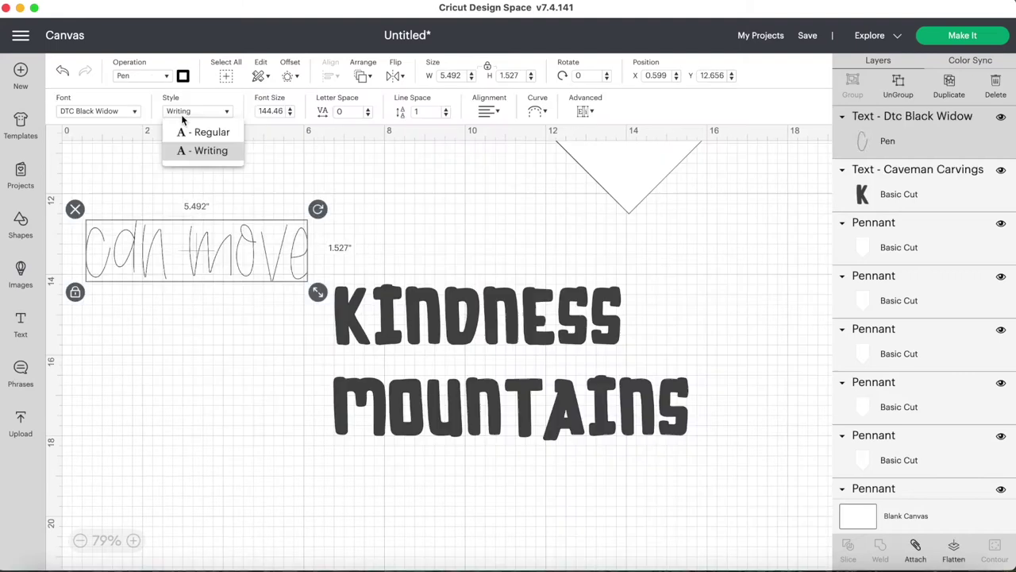
# Step: Set 'can move' to Regular style with a Pen operation and move it up slightly
pyautogui.click(200, 132)
pyautogui.click(142, 75)
pyautogui.click(135, 158)
pyautogui.moveTo(169, 257); pyautogui.dragTo(168, 232)
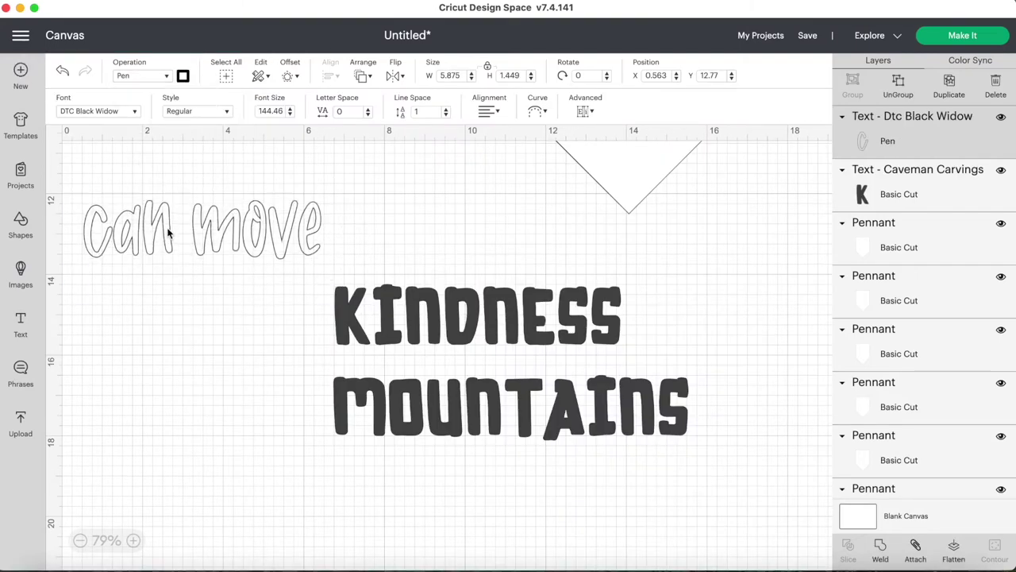
# Step: Apply the Phosphor font to KINDNESS MOUNTAINS, shift it left, and ungroup it into letters
pyautogui.click(440, 327)
pyautogui.click(132, 111)
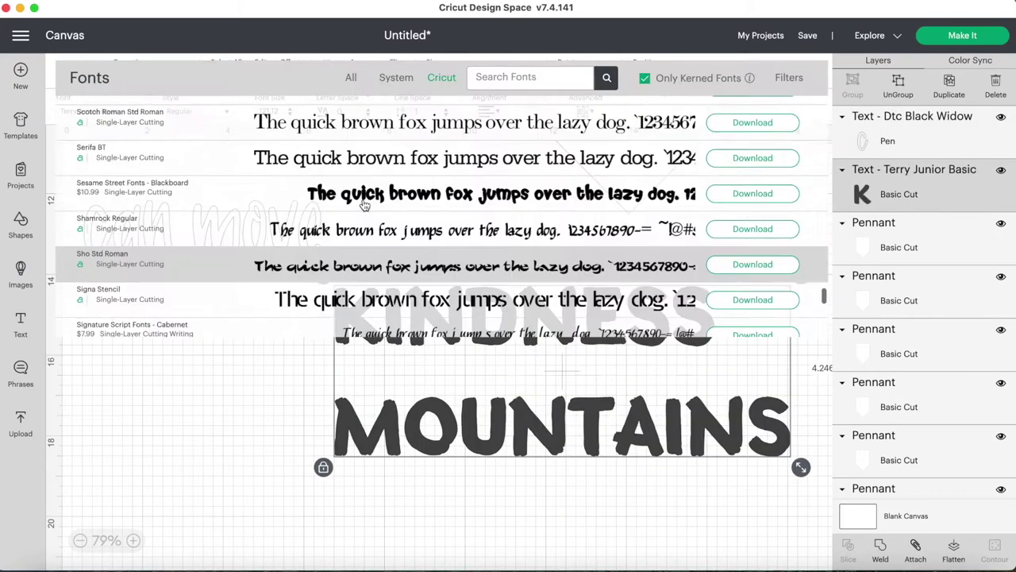
pyautogui.scroll(-3, 361, 204)
pyautogui.scroll(10, 363, 205)
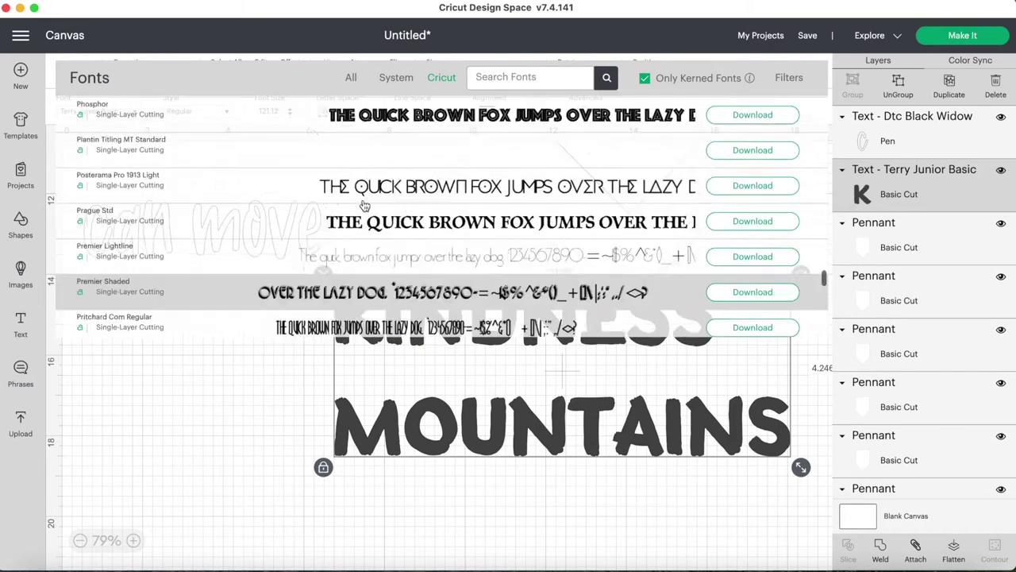
pyautogui.click(363, 205)
pyautogui.moveTo(377, 340); pyautogui.dragTo(194, 342)
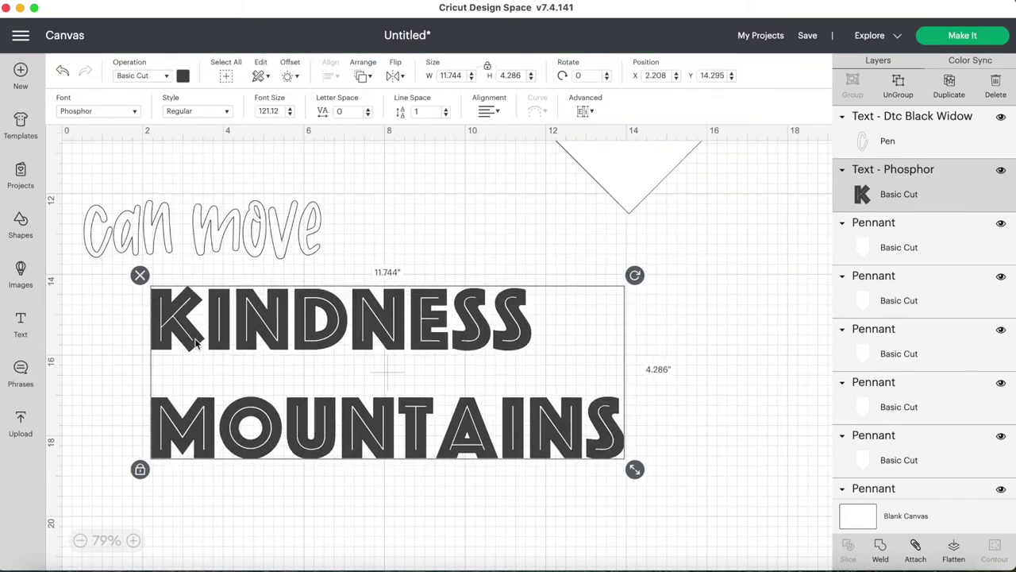
pyautogui.click(898, 86)
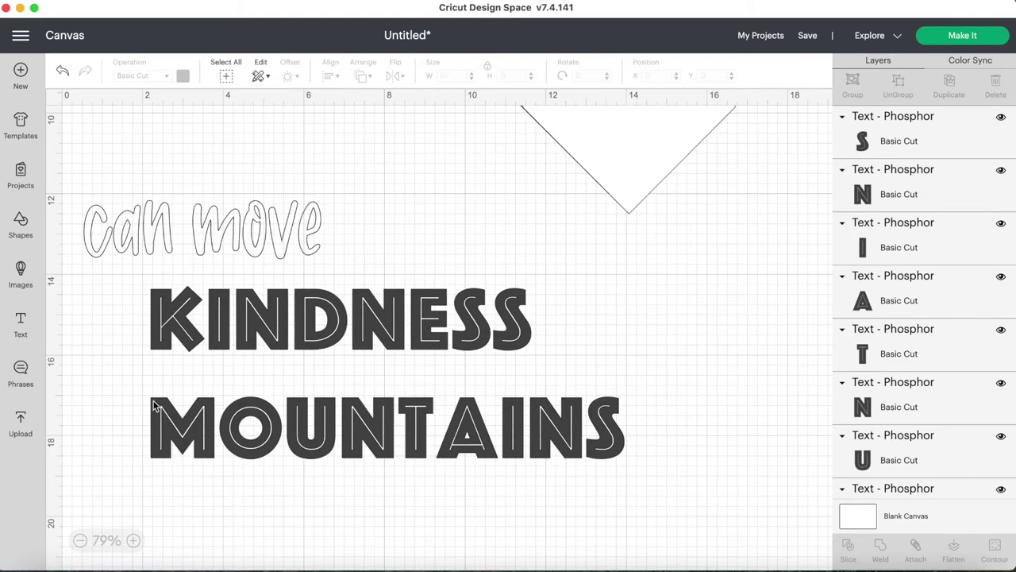
# Step: Colour K, I, N, D, N of KINDNESS yellow, pink, blue, green and orange
pyautogui.click(176, 317)
pyautogui.click(183, 75)
pyautogui.click(208, 155)
pyautogui.click(219, 318)
pyautogui.click(182, 75)
pyautogui.click(230, 170)
pyautogui.click(263, 317)
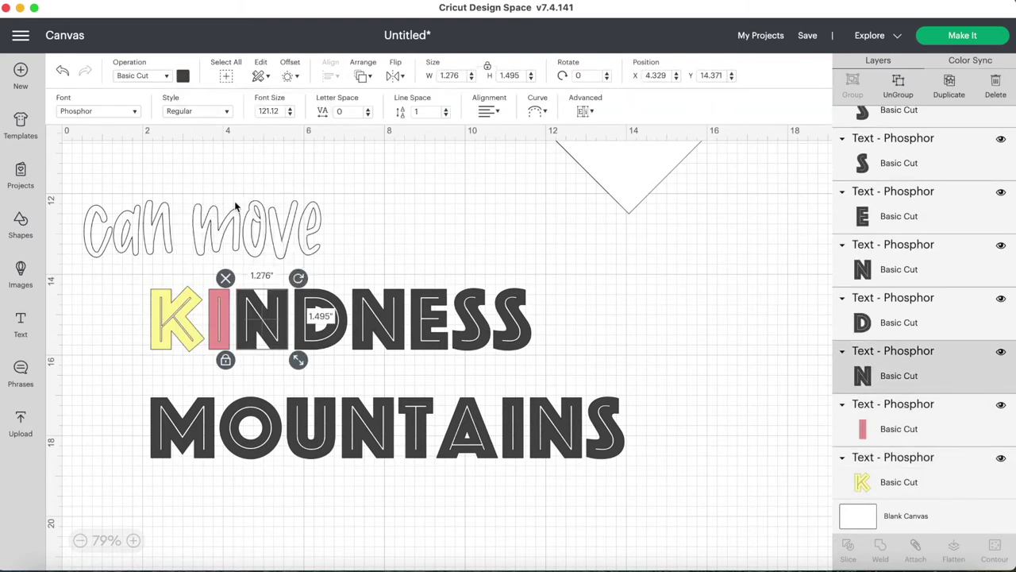
pyautogui.click(183, 76)
pyautogui.click(252, 192)
pyautogui.click(320, 317)
pyautogui.click(183, 76)
pyautogui.click(269, 191)
pyautogui.click(378, 318)
pyautogui.click(183, 75)
pyautogui.click(306, 191)
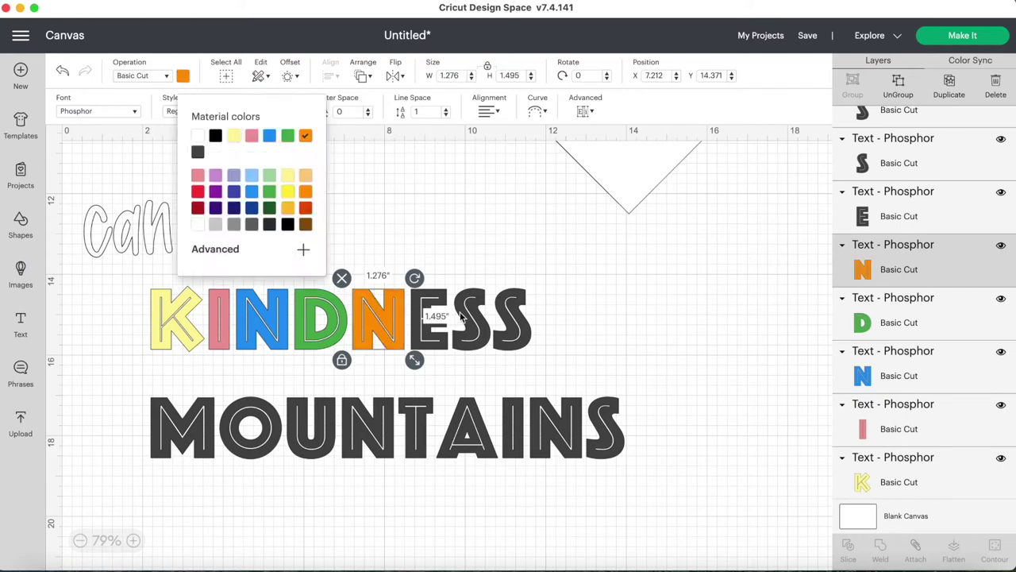
# Step: Colour the E of KINDNESS yellow and its two S letters pink and blue
pyautogui.click(433, 318)
pyautogui.click(234, 135)
pyautogui.click(472, 317)
pyautogui.click(251, 135)
pyautogui.click(512, 318)
pyautogui.click(269, 135)
# Step: Colour M, O, U, N of MOUNTAINS green, orange, yellow and pink
pyautogui.click(183, 429)
pyautogui.click(287, 135)
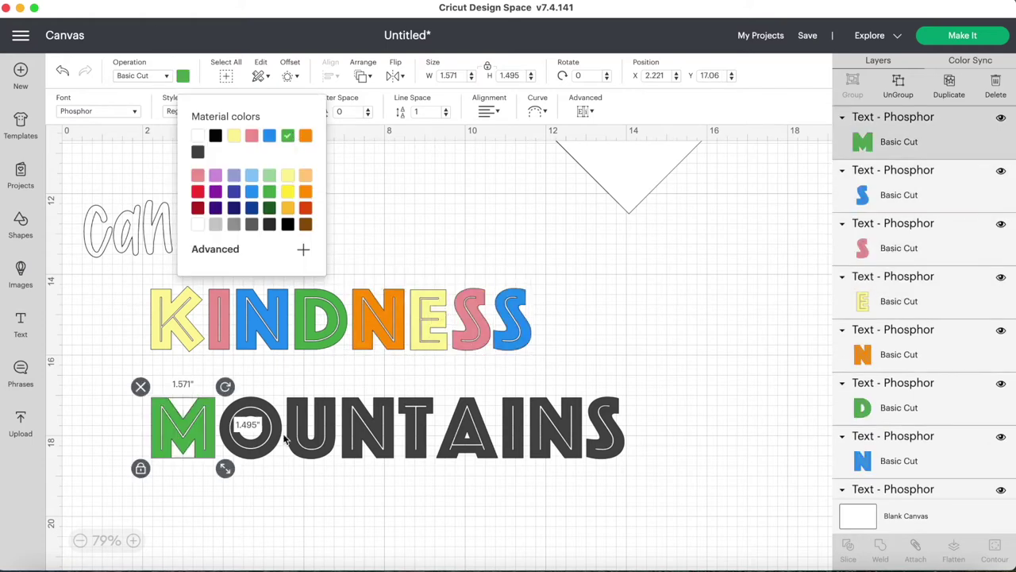
pyautogui.click(250, 428)
pyautogui.click(183, 75)
pyautogui.click(306, 135)
pyautogui.click(310, 429)
pyautogui.click(183, 76)
pyautogui.click(370, 428)
pyautogui.click(183, 75)
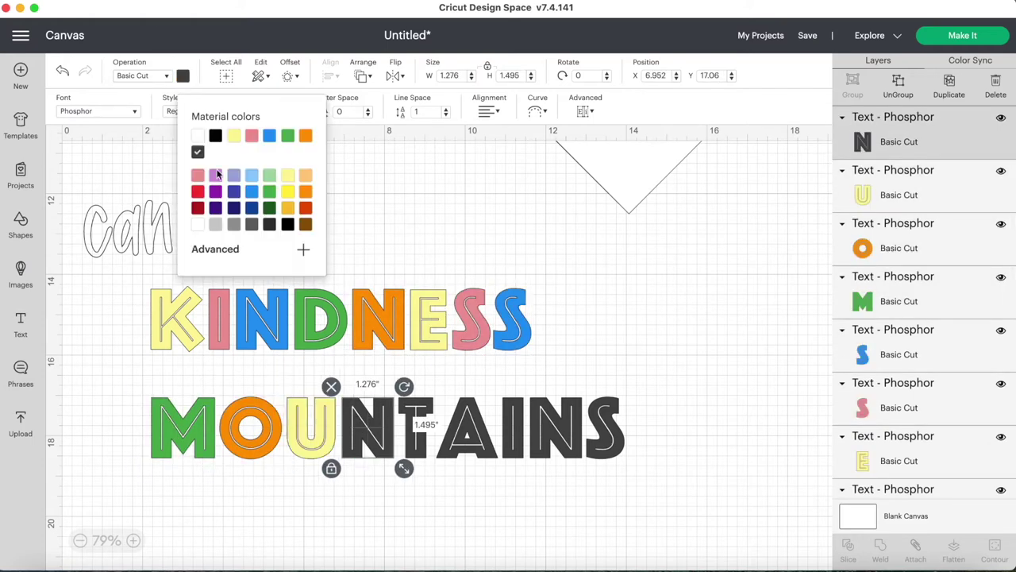
pyautogui.click(252, 135)
# Step: Colour T, A, I, N, S of MOUNTAINS blue, green, orange, yellow and pink
pyautogui.click(415, 429)
pyautogui.click(183, 76)
pyautogui.click(460, 429)
pyautogui.click(182, 75)
pyautogui.click(287, 135)
pyautogui.click(513, 428)
pyautogui.click(182, 76)
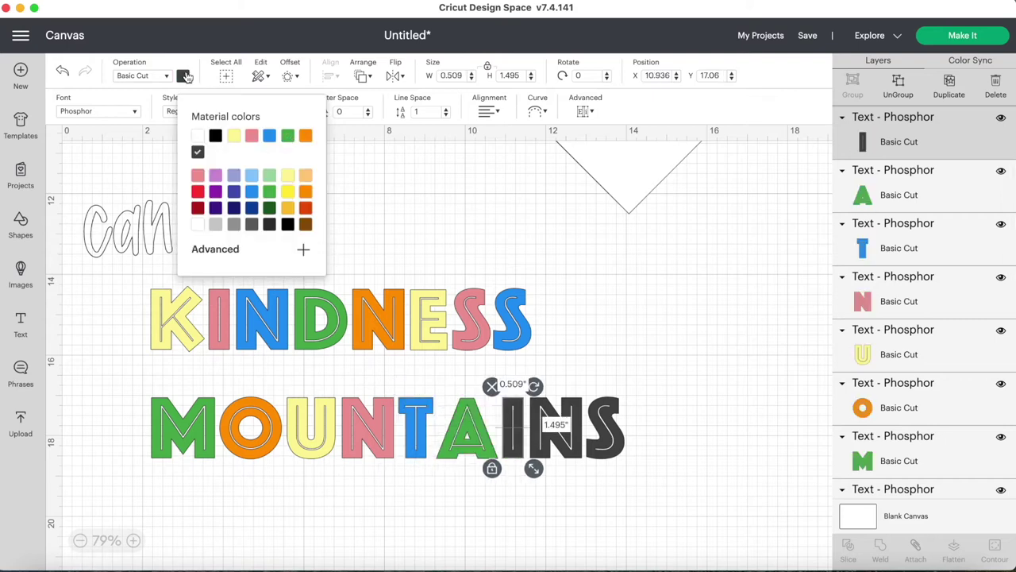
pyautogui.click(580, 429)
pyautogui.click(183, 75)
pyautogui.click(234, 135)
pyautogui.click(604, 429)
pyautogui.click(183, 75)
pyautogui.click(251, 135)
pyautogui.scroll(3, 635, 273)
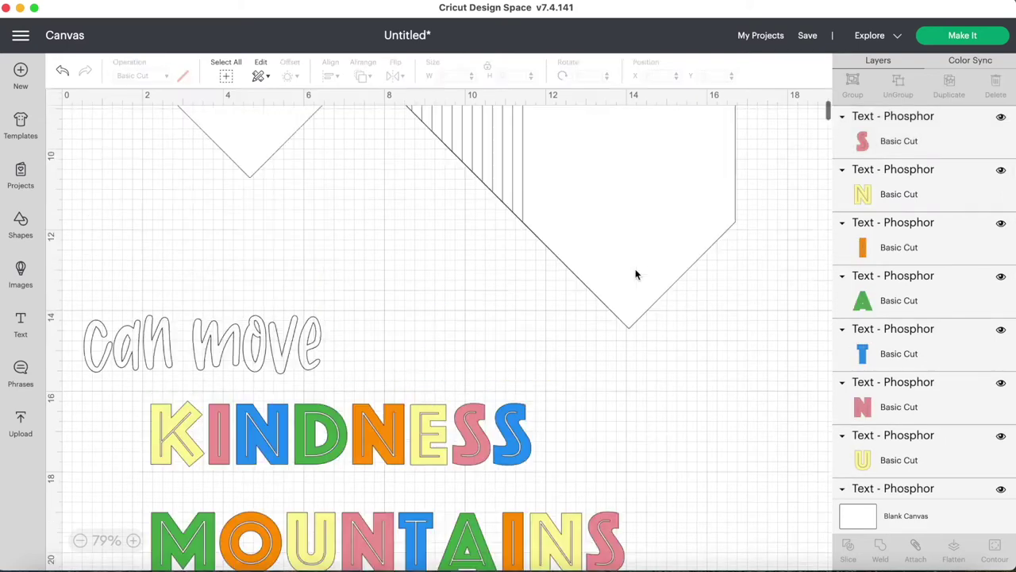
# Step: Move the coloured letters onto the pennants and enlarge them to about 24 in wide
pyautogui.moveTo(651, 525); pyautogui.dragTo(213, 347)
pyautogui.moveTo(482, 394); pyautogui.dragTo(592, 240)
pyautogui.moveTo(719, 351); pyautogui.dragTo(791, 501)
pyautogui.hscroll(-10, 538, 318)
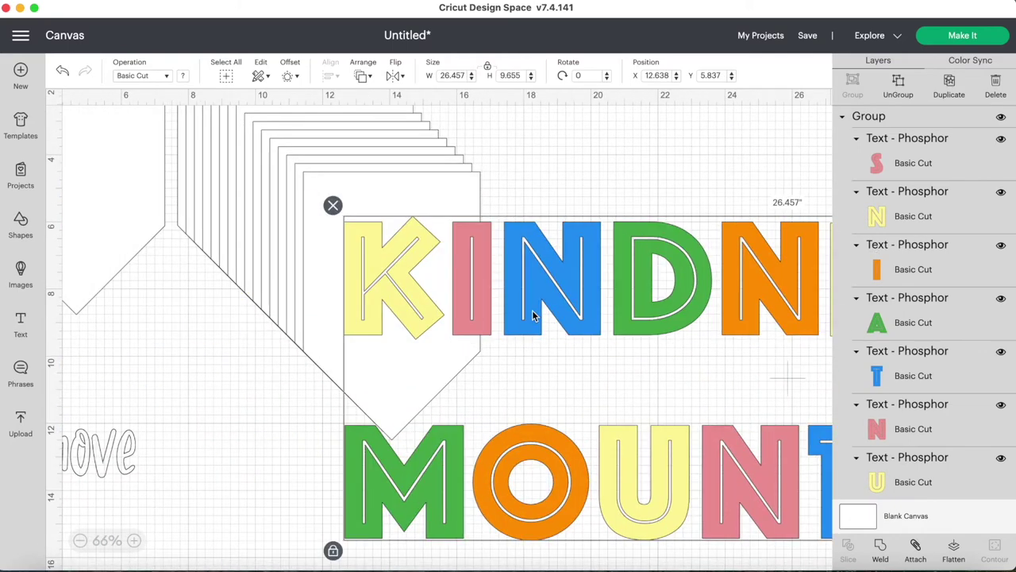
pyautogui.hscroll(-3, 535, 317)
# Step: Enlarge 'can move' to about 9.8 in, place it left of the pennant, then send to mat preparation
pyautogui.moveTo(119, 389); pyautogui.dragTo(328, 383)
pyautogui.moveTo(460, 401); pyautogui.dragTo(445, 416)
pyautogui.moveTo(254, 369); pyautogui.dragTo(253, 447)
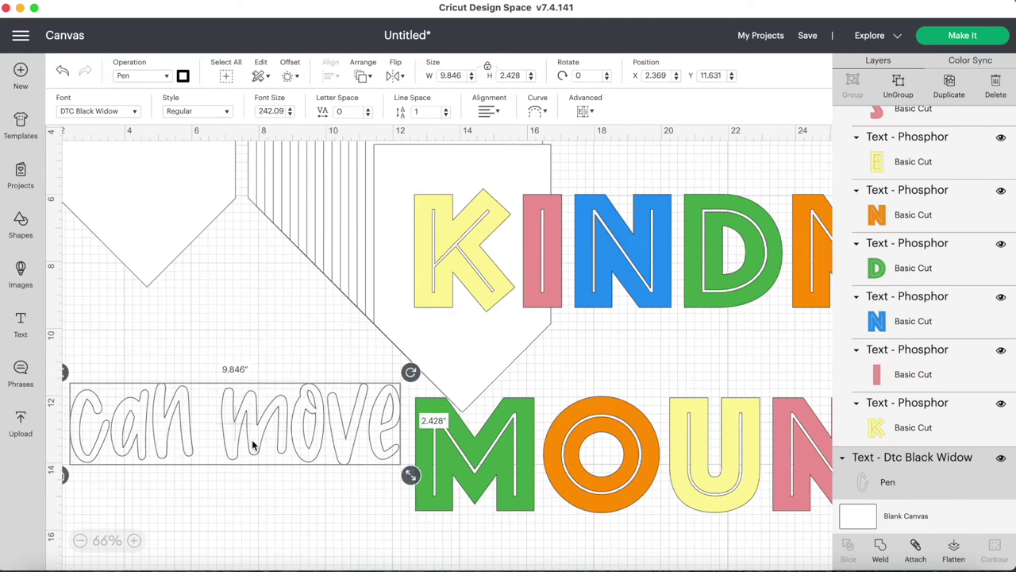
pyautogui.click(963, 38)
pyautogui.scroll(-10, 68, 351)
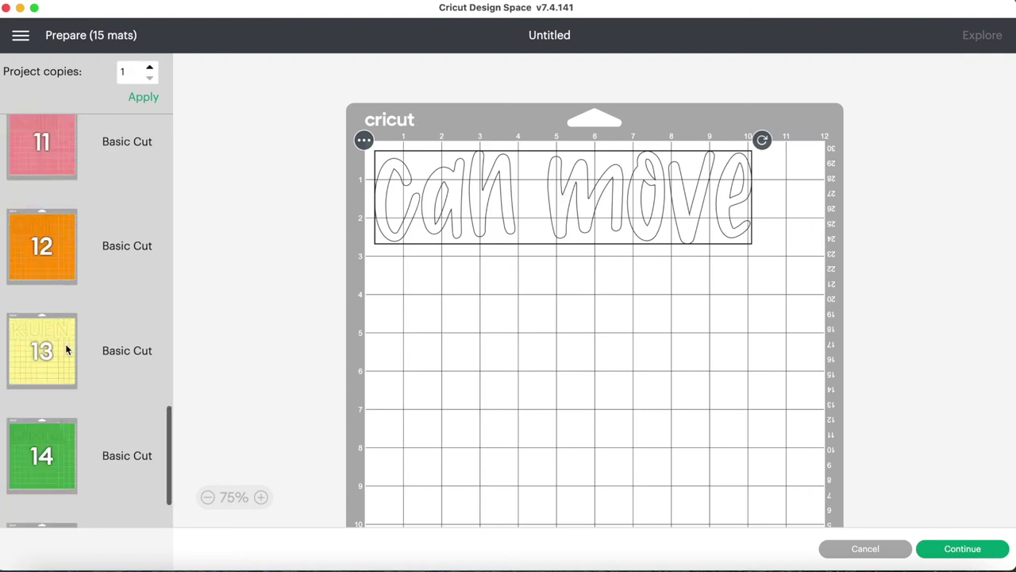